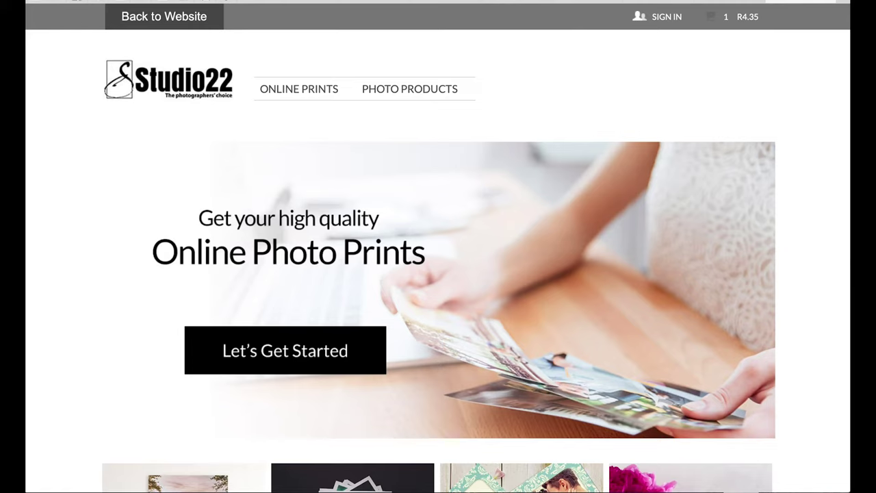
# - Open the ONLINE PRINTS photo upload page from the top navigation
pyautogui.click(299, 89)
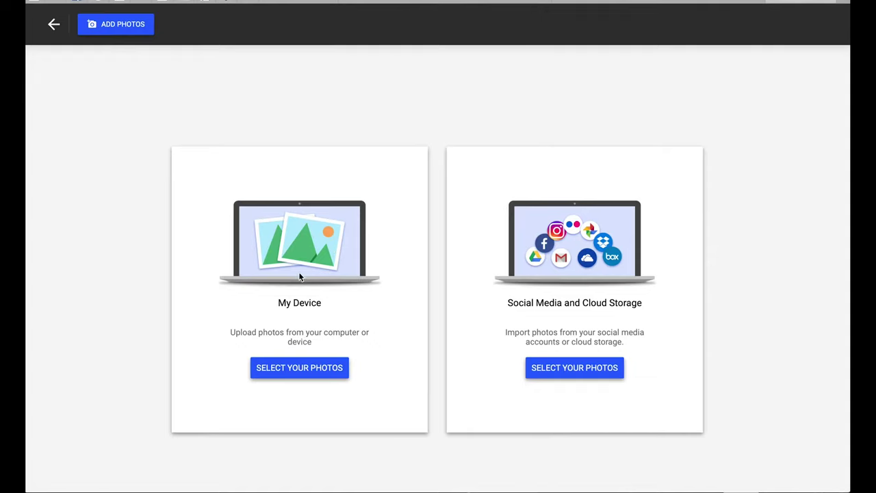
# - Upload IMG_1567.JPG from the Photos library via My Device
pyautogui.click(286, 370)
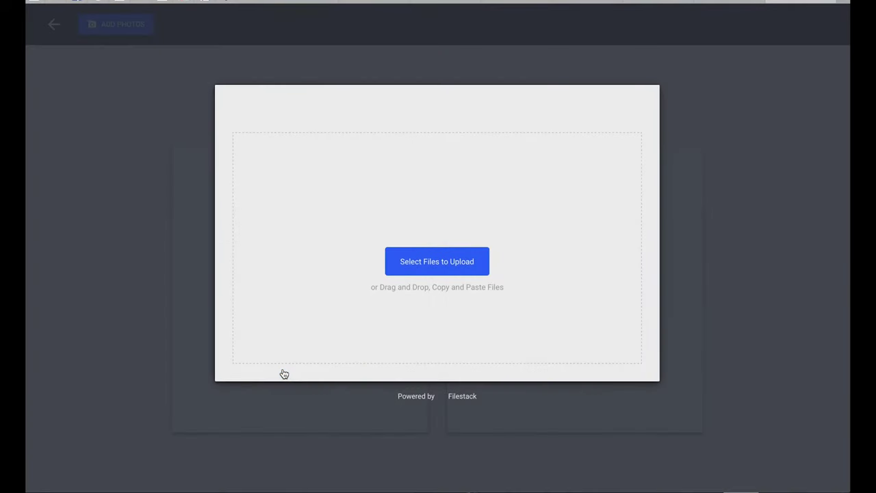
pyautogui.click(414, 274)
pyautogui.click(82, 345)
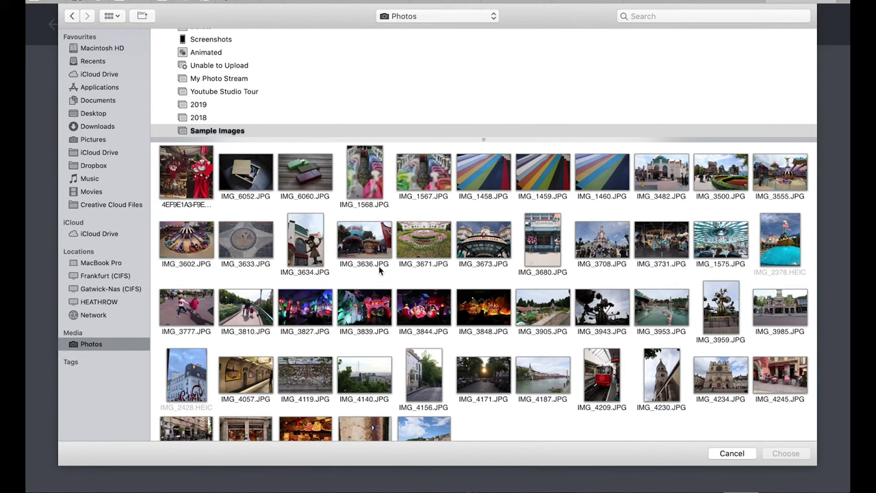
pyautogui.click(431, 167)
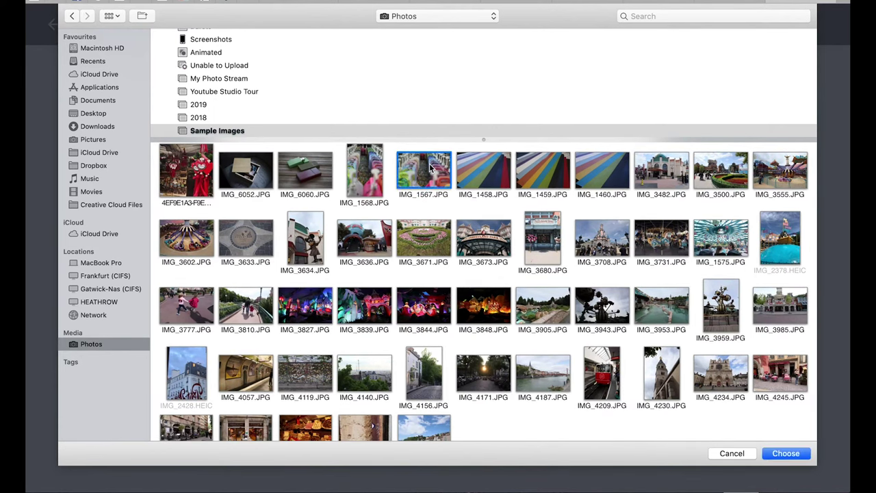
pyautogui.click(782, 454)
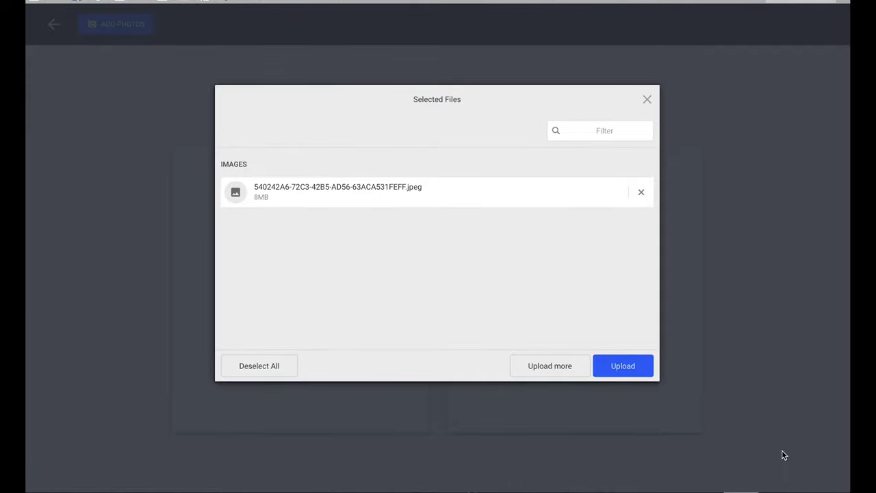
pyautogui.click(621, 366)
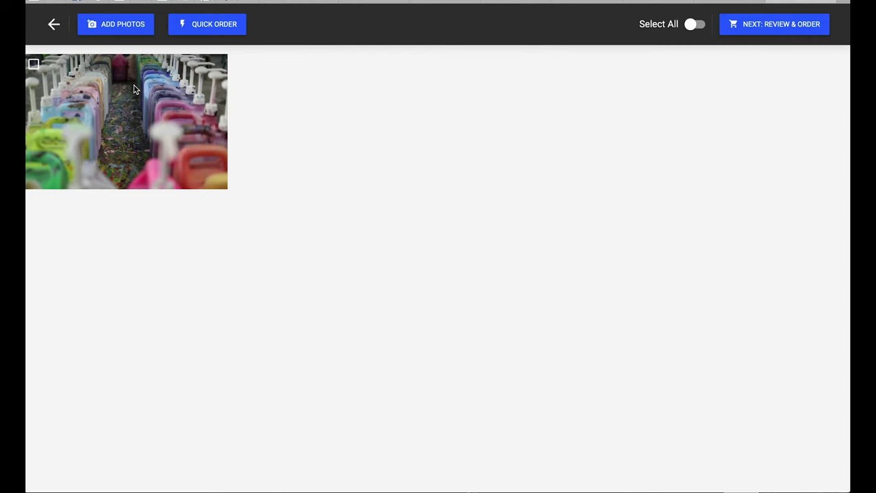
# - Add one 150x225mm Fine Art Professional - Hahnemuhle German Etching print of the photo
pyautogui.click(136, 89)
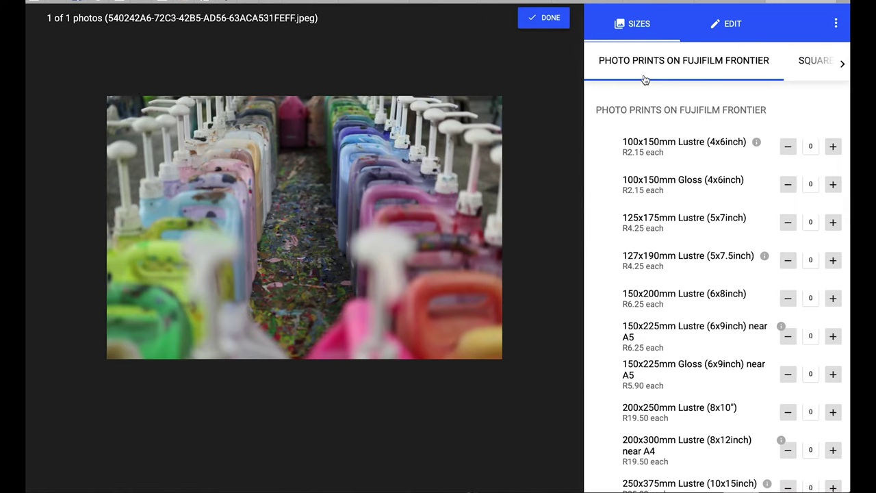
pyautogui.click(668, 60)
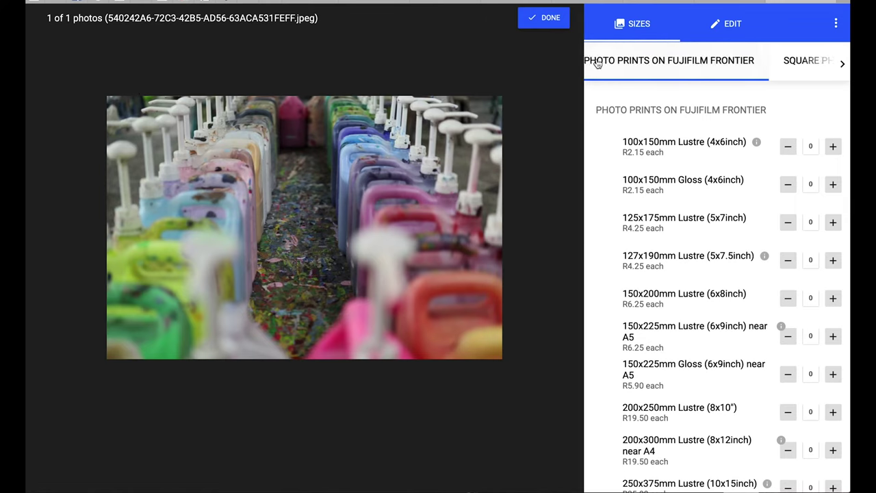
pyautogui.click(843, 66)
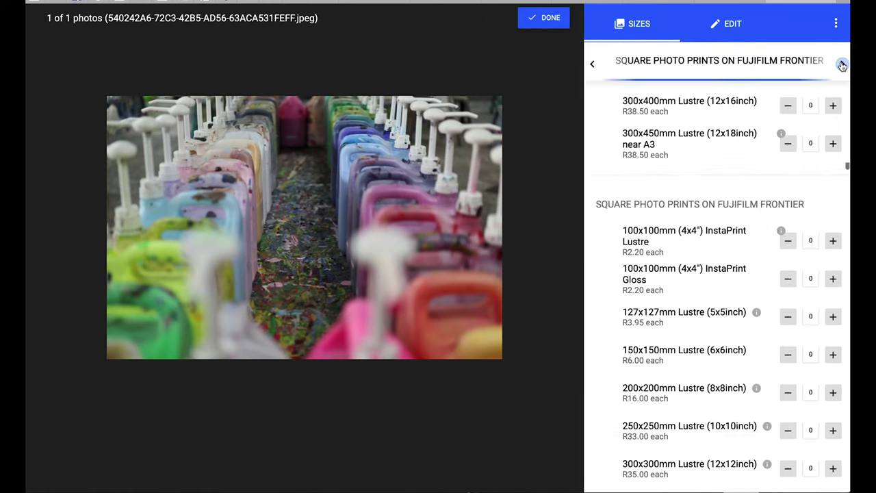
pyautogui.click(842, 66)
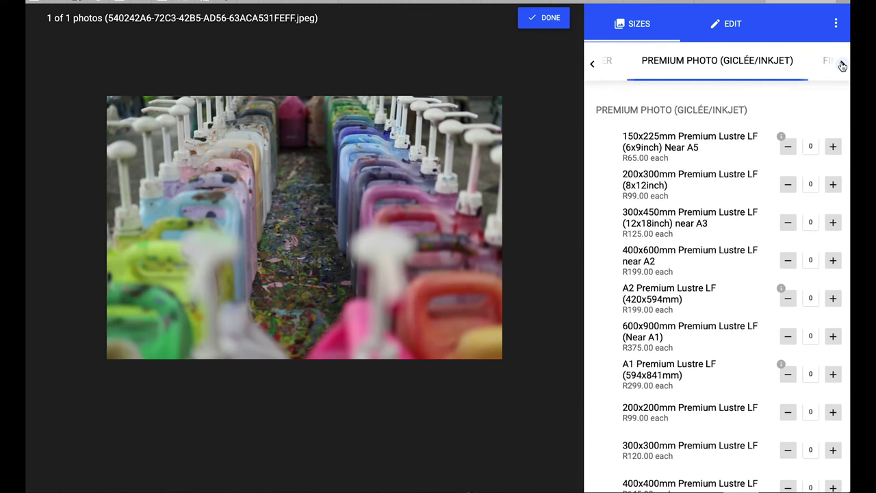
pyautogui.click(842, 66)
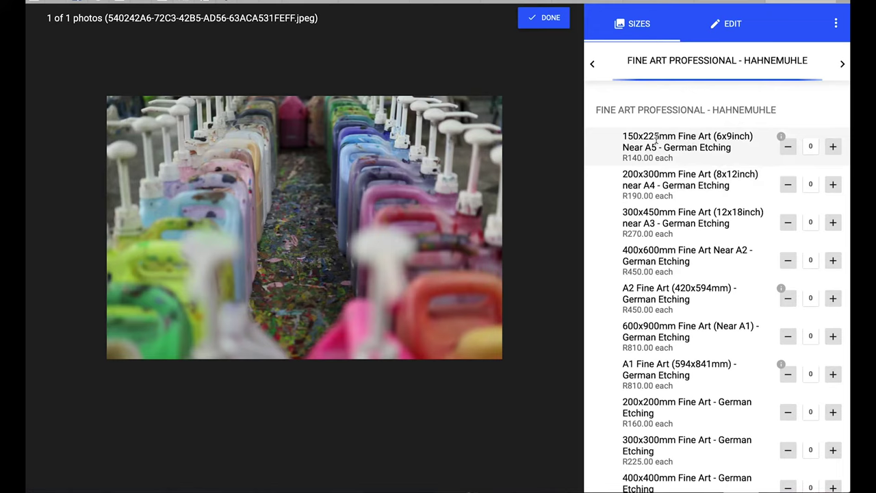
pyautogui.click(832, 148)
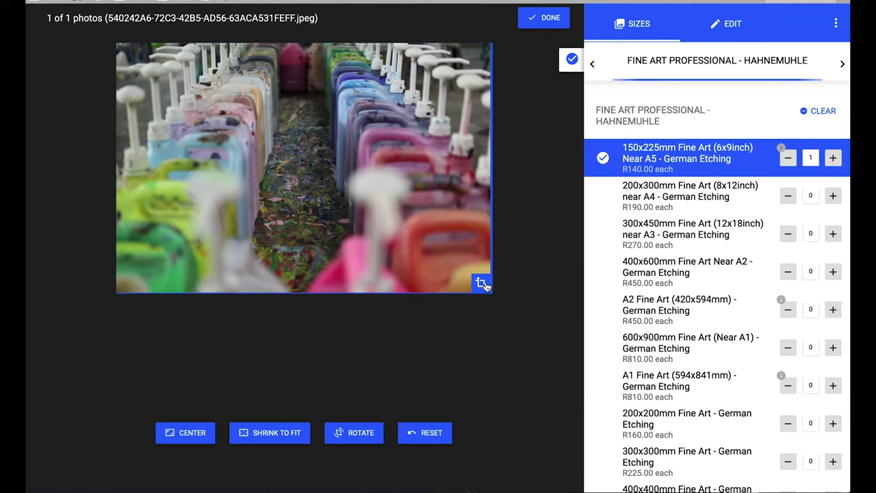
pyautogui.moveTo(483, 284); pyautogui.dragTo(449, 261)
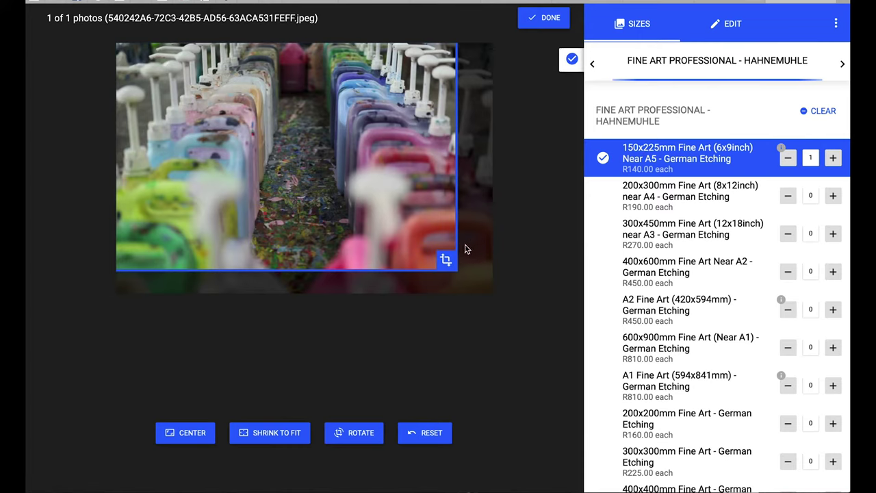
pyautogui.moveTo(446, 260); pyautogui.dragTo(403, 232)
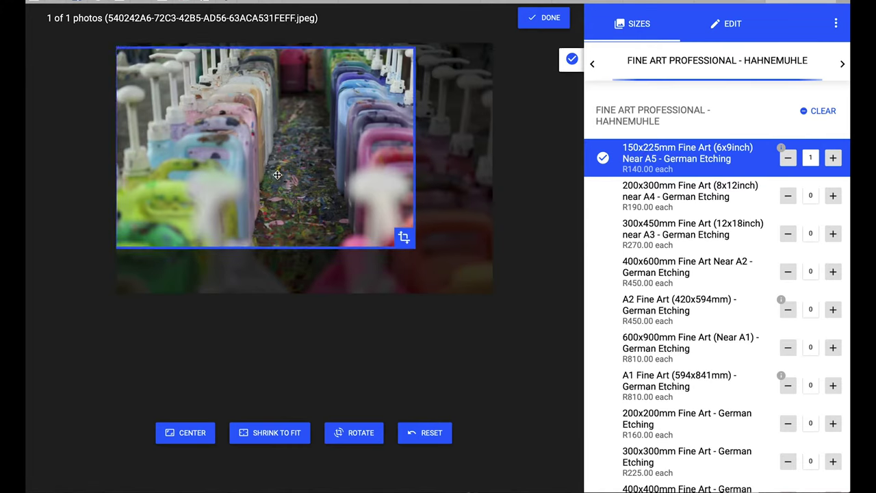
pyautogui.moveTo(277, 171); pyautogui.dragTo(304, 199)
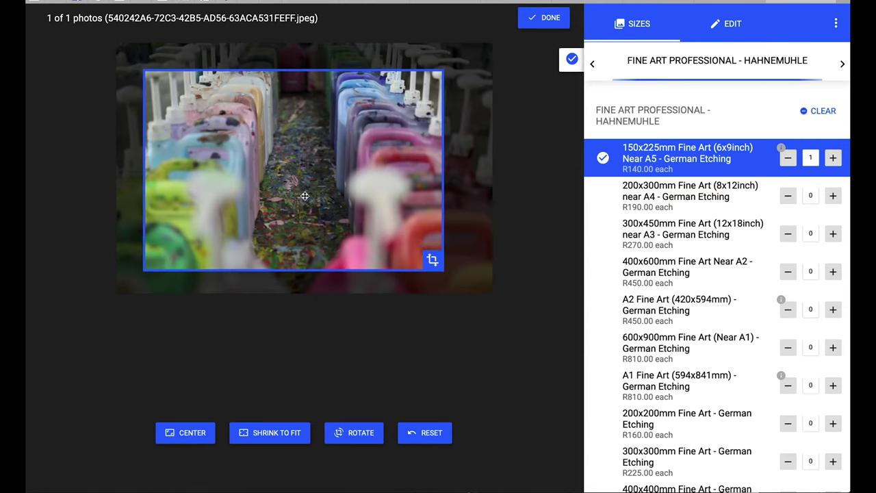
pyautogui.click(421, 433)
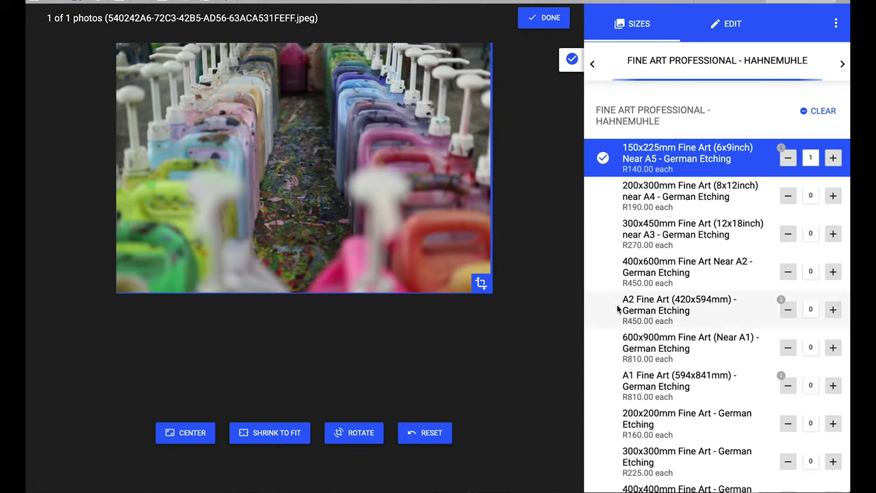
# - Add one A2 (420x594mm) Fine Art print, review both crops, and finish
pyautogui.click(833, 309)
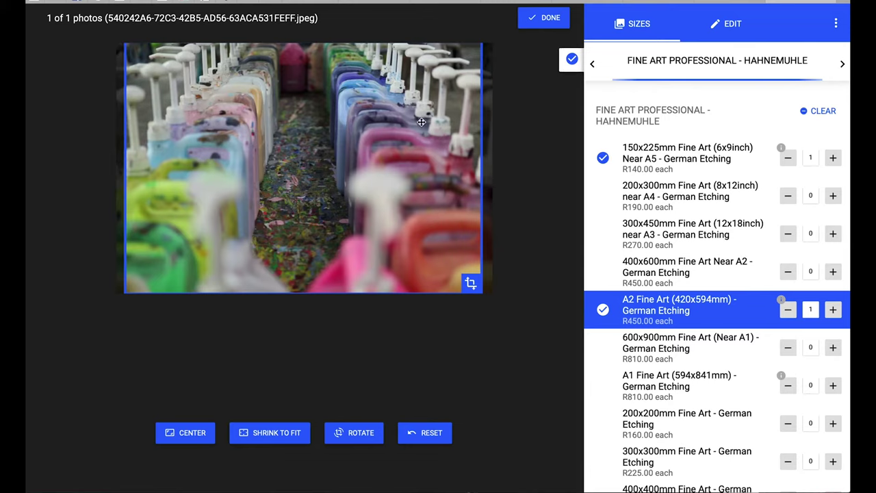
pyautogui.click(656, 165)
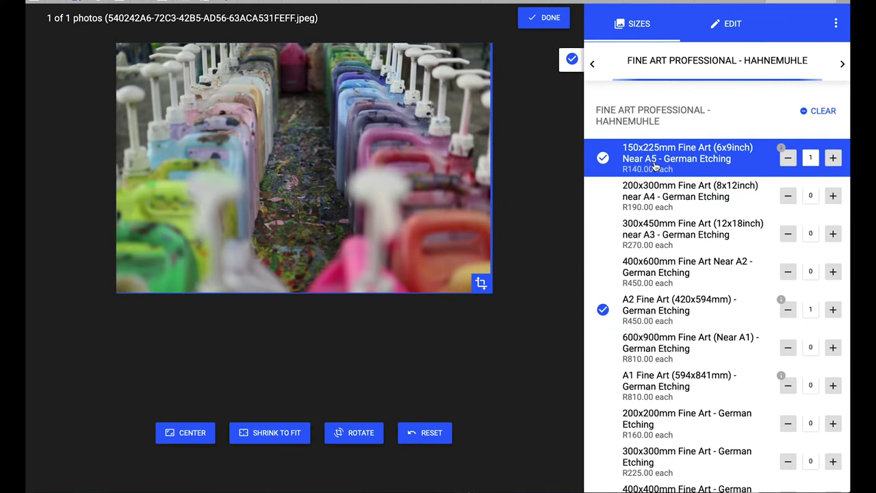
pyautogui.click(663, 315)
pyautogui.click(649, 157)
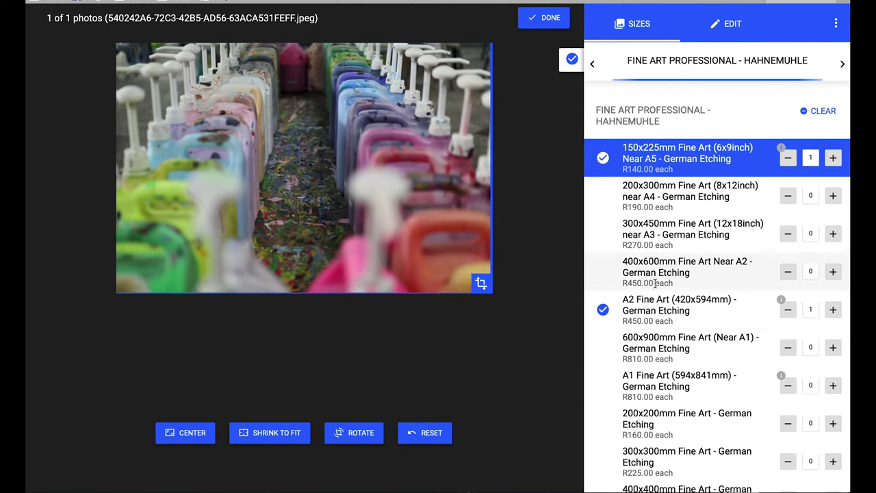
pyautogui.click(663, 312)
pyautogui.click(554, 20)
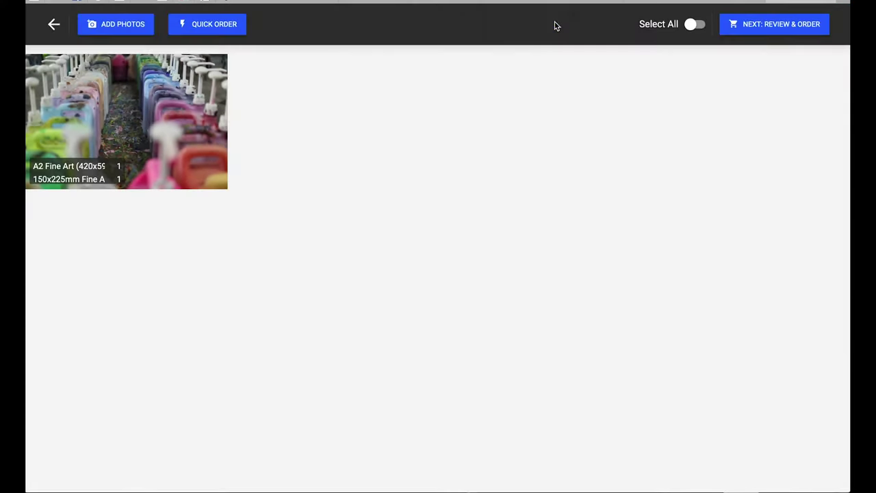
# - Review the R590.00 two-print order, add it to the cart, and proceed to checkout
pyautogui.click(777, 29)
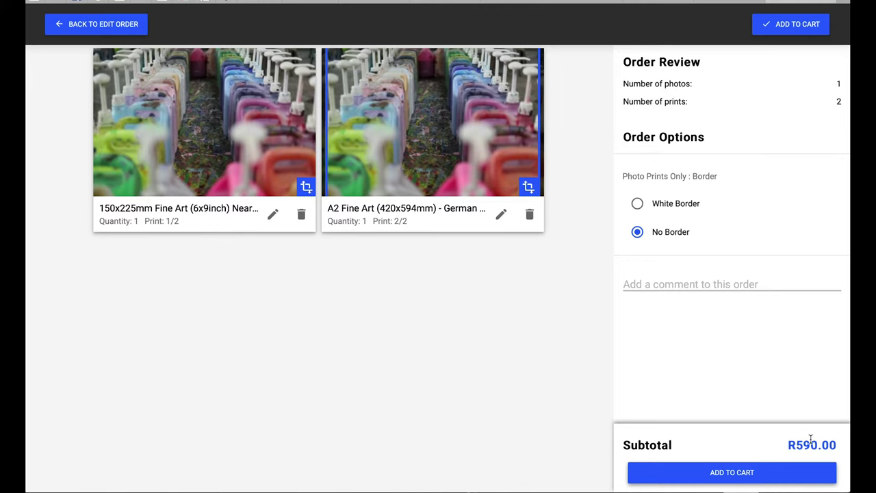
pyautogui.click(741, 474)
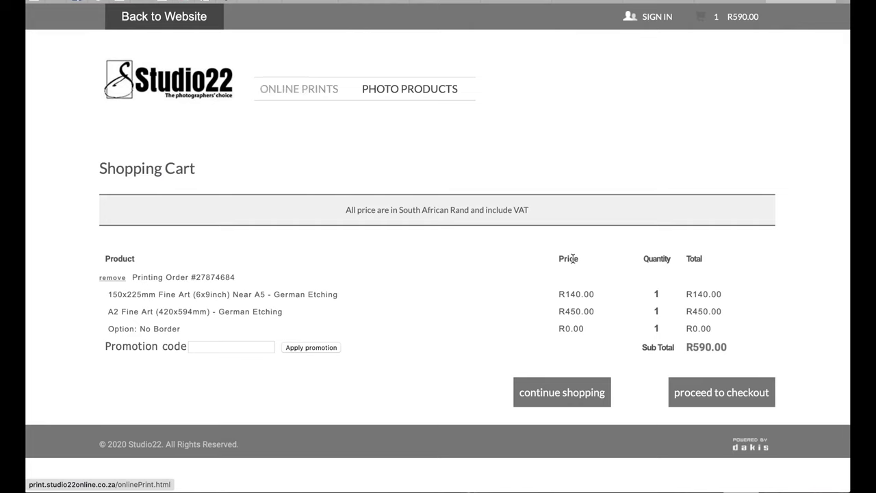
pyautogui.click(702, 393)
pyautogui.scroll(-2, 490, 393)
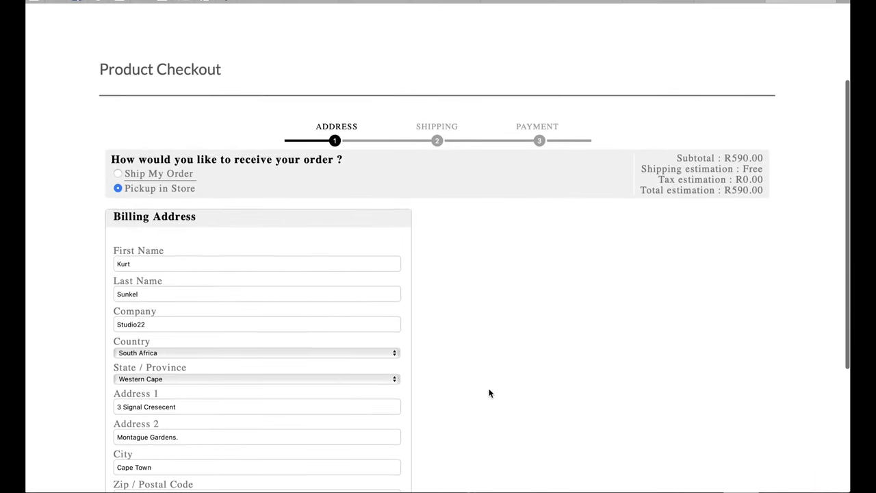
# - Choose Ship My Order to the billing address and continue to shipping
pyautogui.click(118, 175)
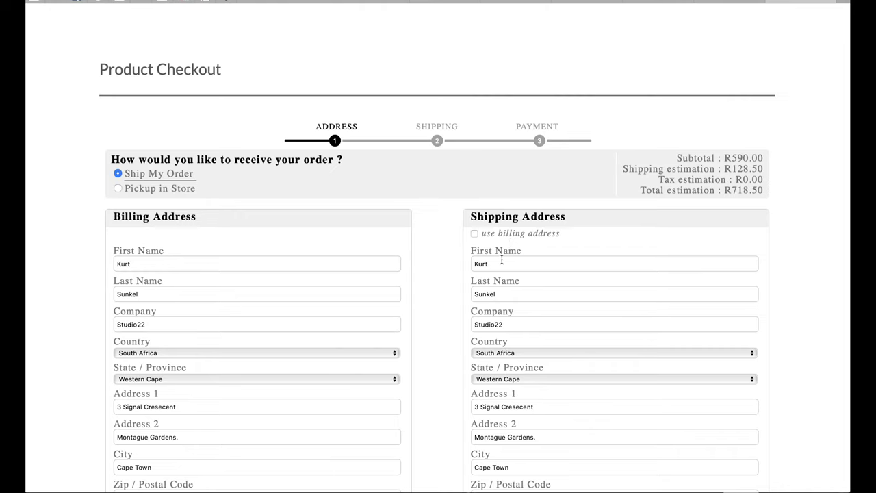
pyautogui.click(474, 233)
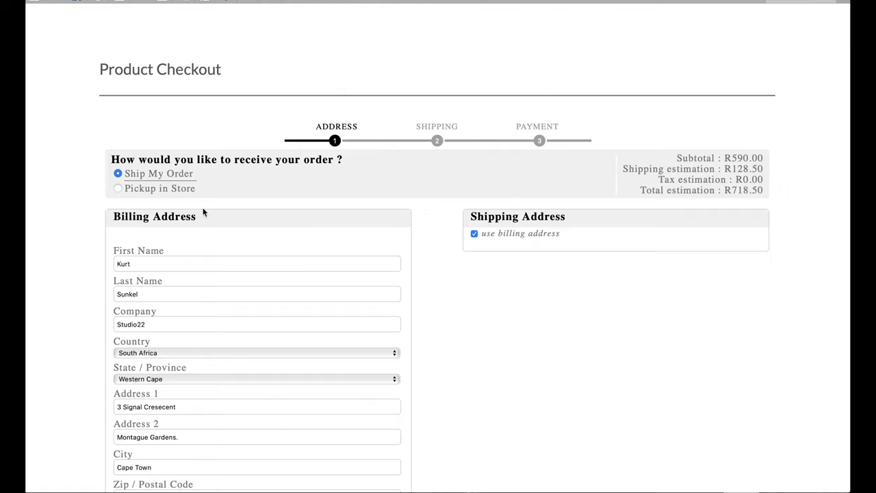
pyautogui.scroll(-5, 252, 270)
pyautogui.scroll(-1, 252, 271)
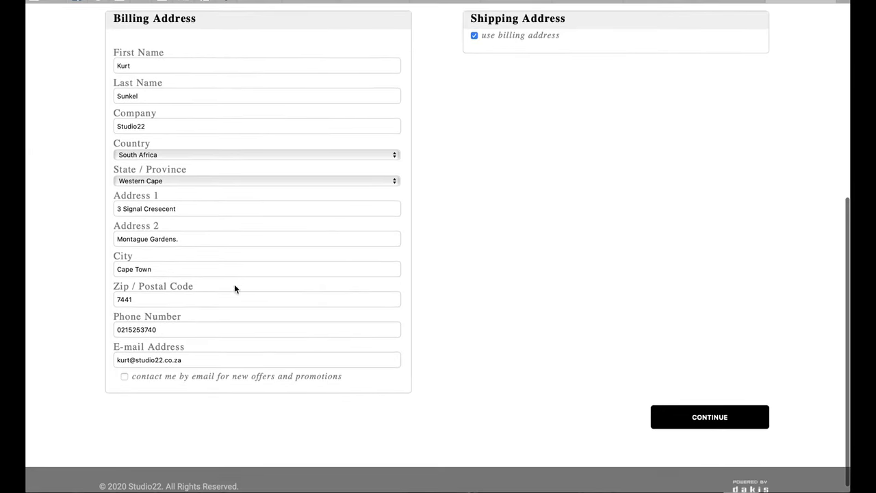
pyautogui.scroll(3, 550, 295)
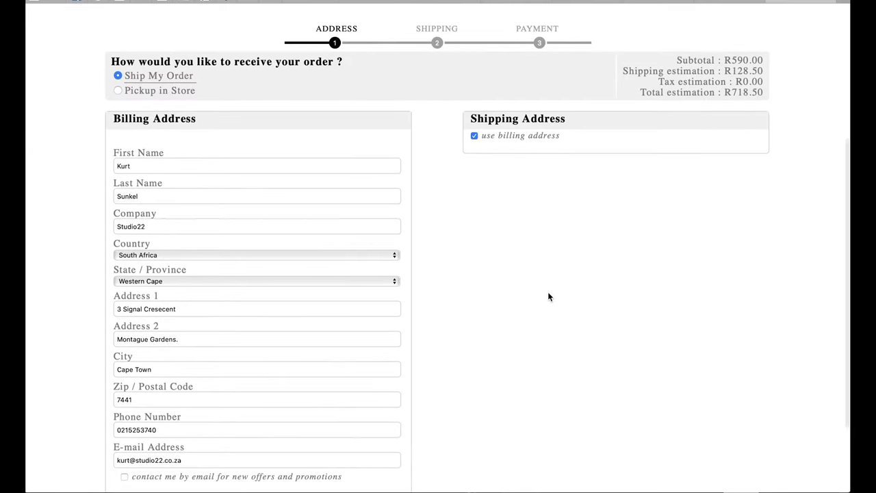
pyautogui.scroll(-4, 554, 288)
pyautogui.click(692, 416)
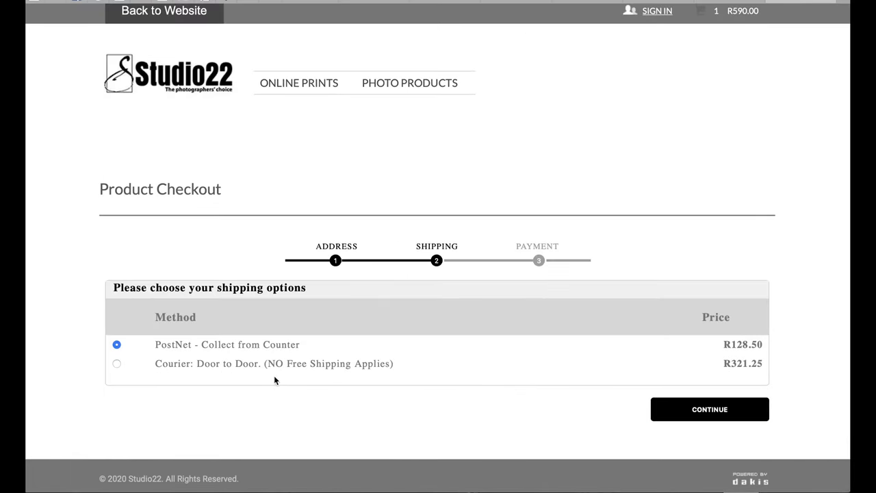
# - Keep PostNet - Collect from Counter at R128.50 and continue to Payment
pyautogui.click(116, 364)
pyautogui.click(117, 345)
pyautogui.click(702, 410)
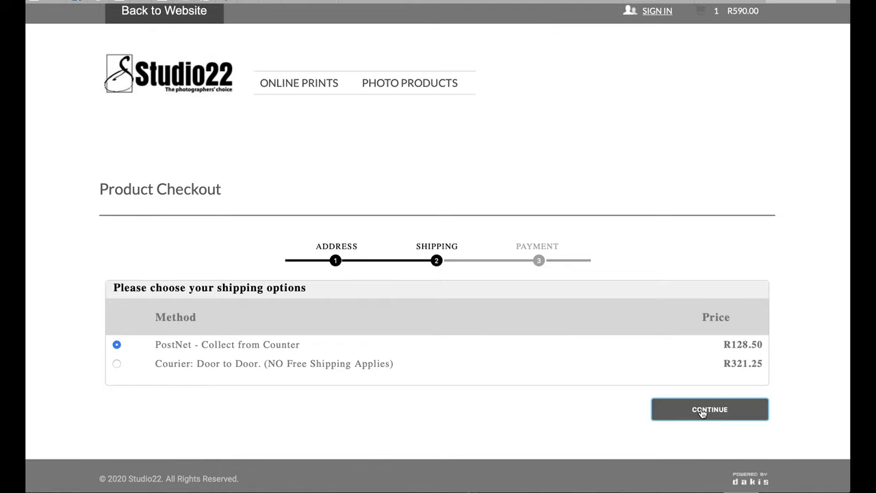